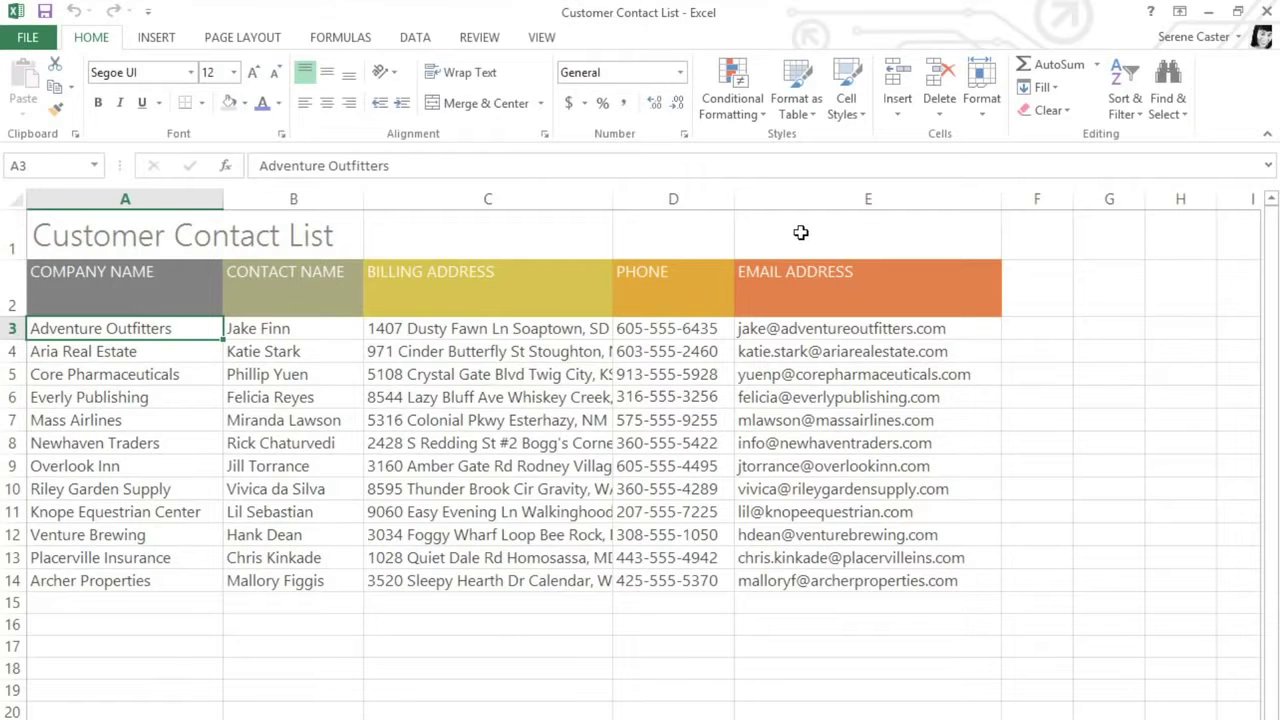
Widen the Billing Address column, finishing by autofitting its width to the longest address.
{"action": "left_click", "coordinate": [541, 199]}
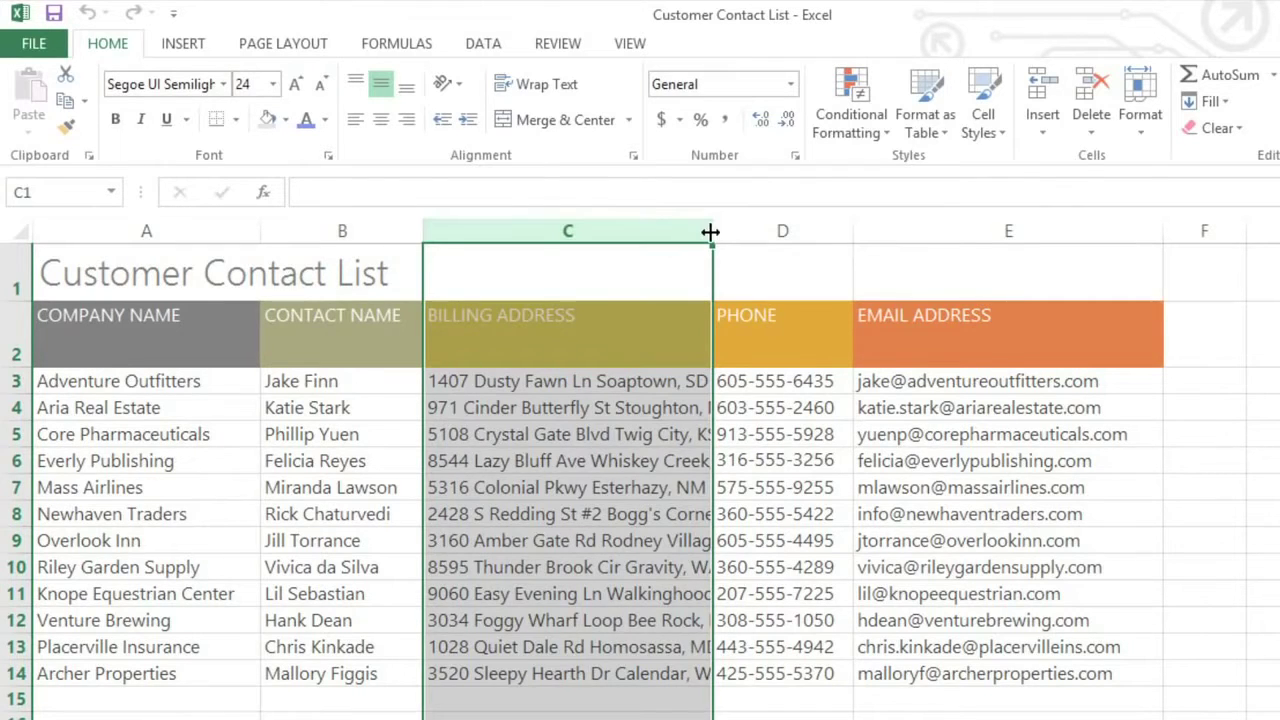
{"action": "left_click_drag", "start_coordinate": [710, 231], "coordinate": [1054, 231]}
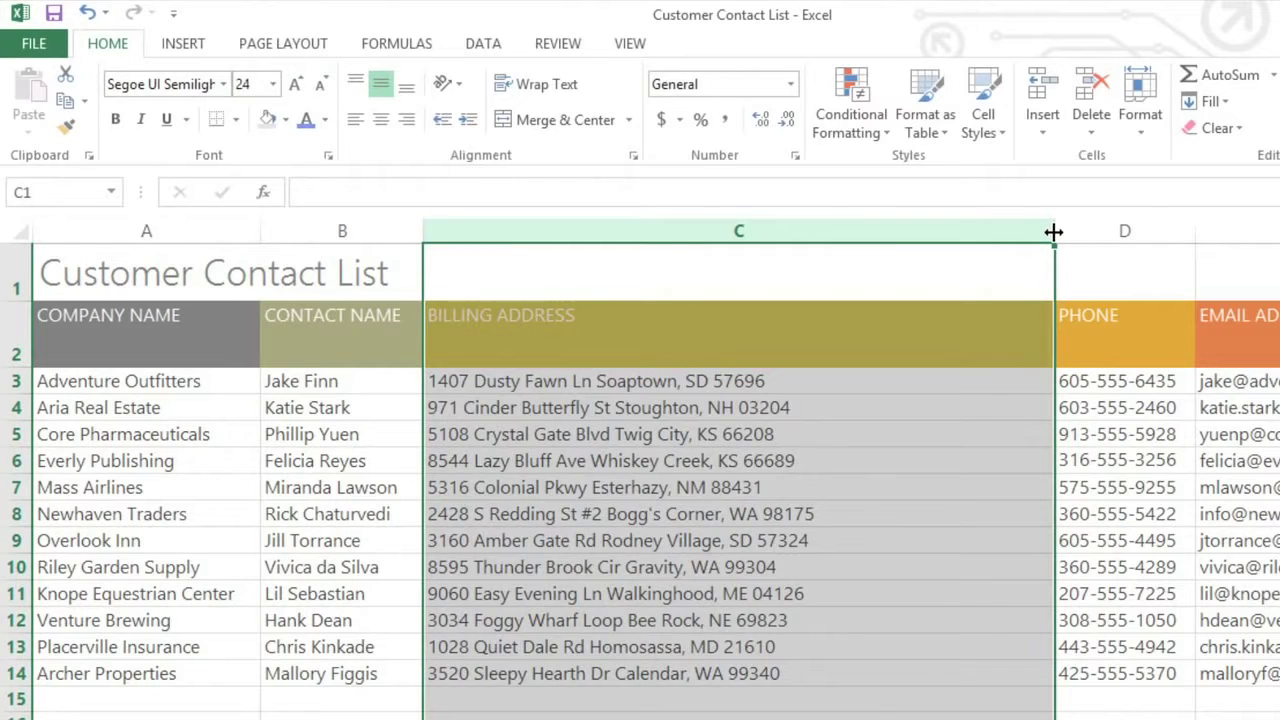
{"action": "double_click", "coordinate": [1054, 232]}
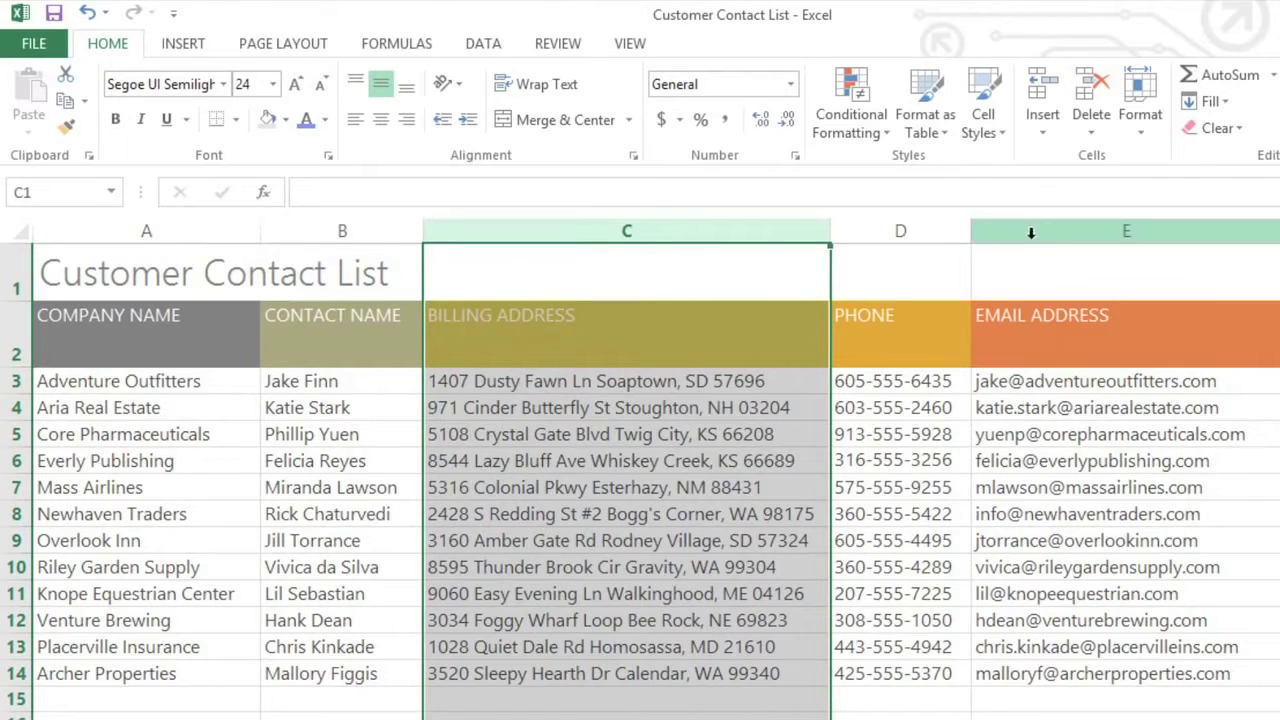
Reduce the height of header row 2, finishing by autofitting it to its text.
{"action": "left_click_drag", "start_coordinate": [10, 366], "coordinate": [10, 342]}
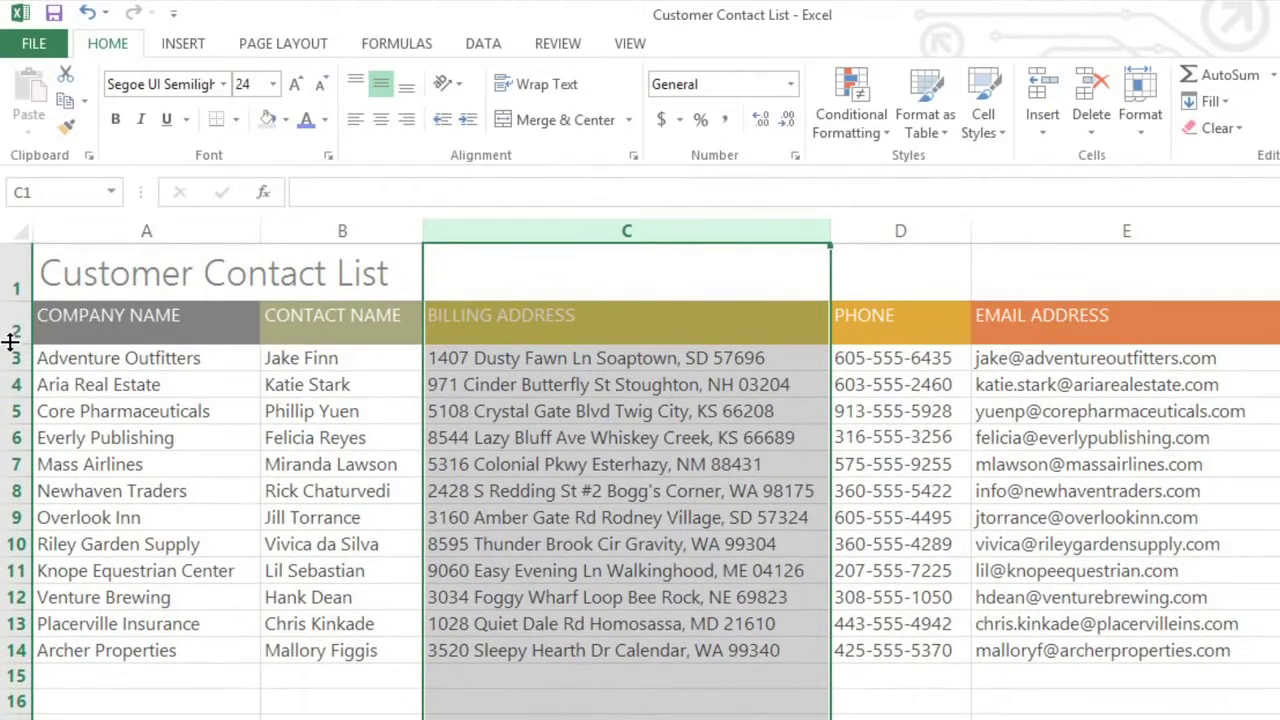
{"action": "double_click", "coordinate": [10, 342]}
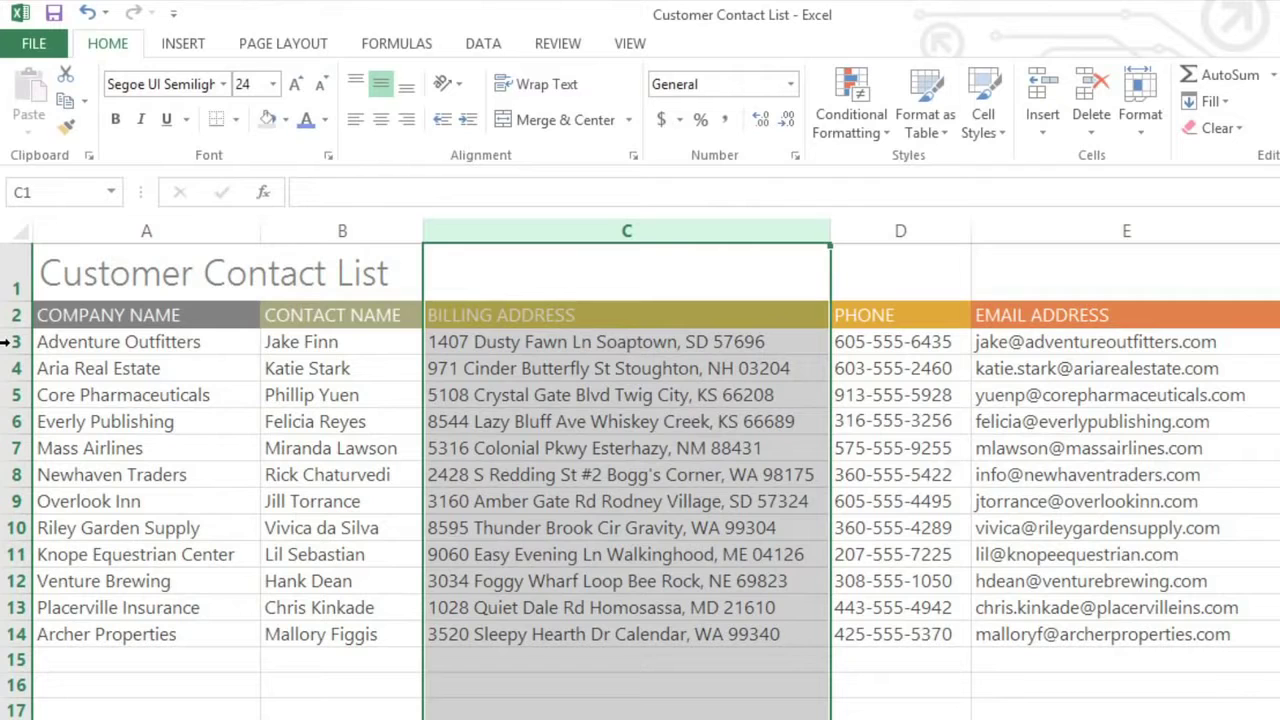
Increase the height of all rows in the worksheet uniformly so each has room for two lines of text.
{"action": "left_click", "coordinate": [18, 230]}
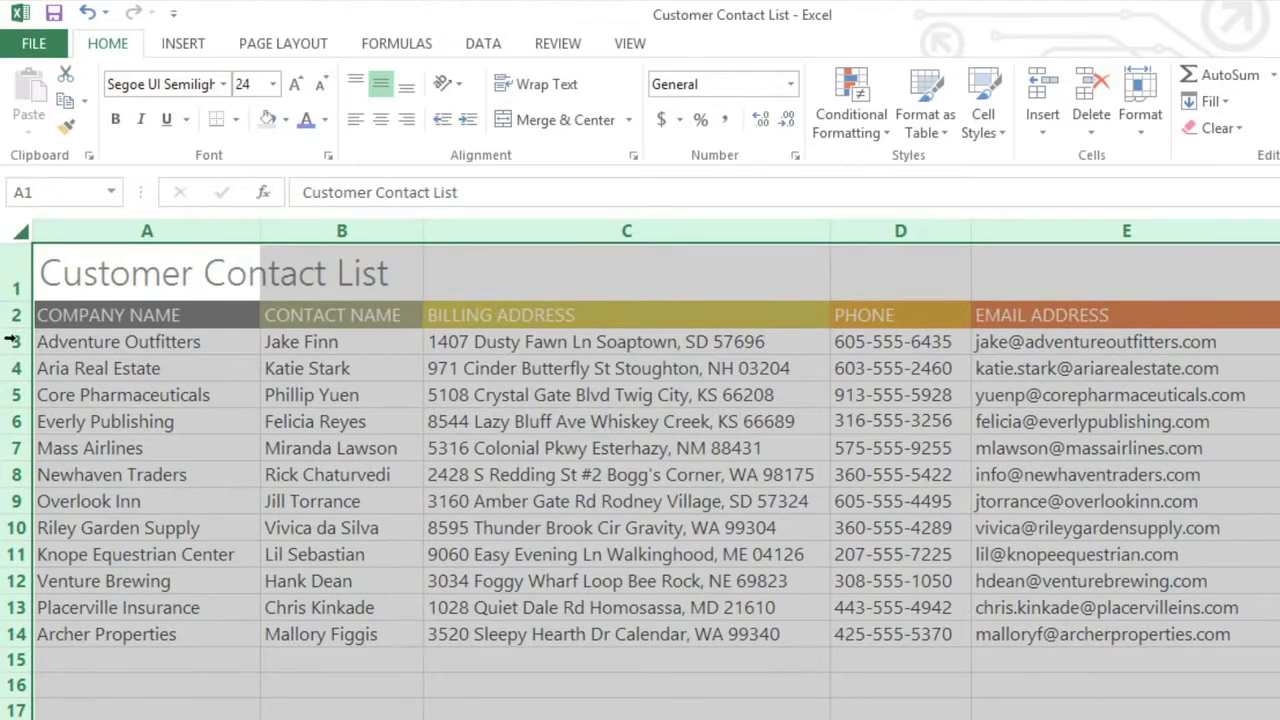
{"action": "left_click_drag", "start_coordinate": [16, 354], "coordinate": [10, 379]}
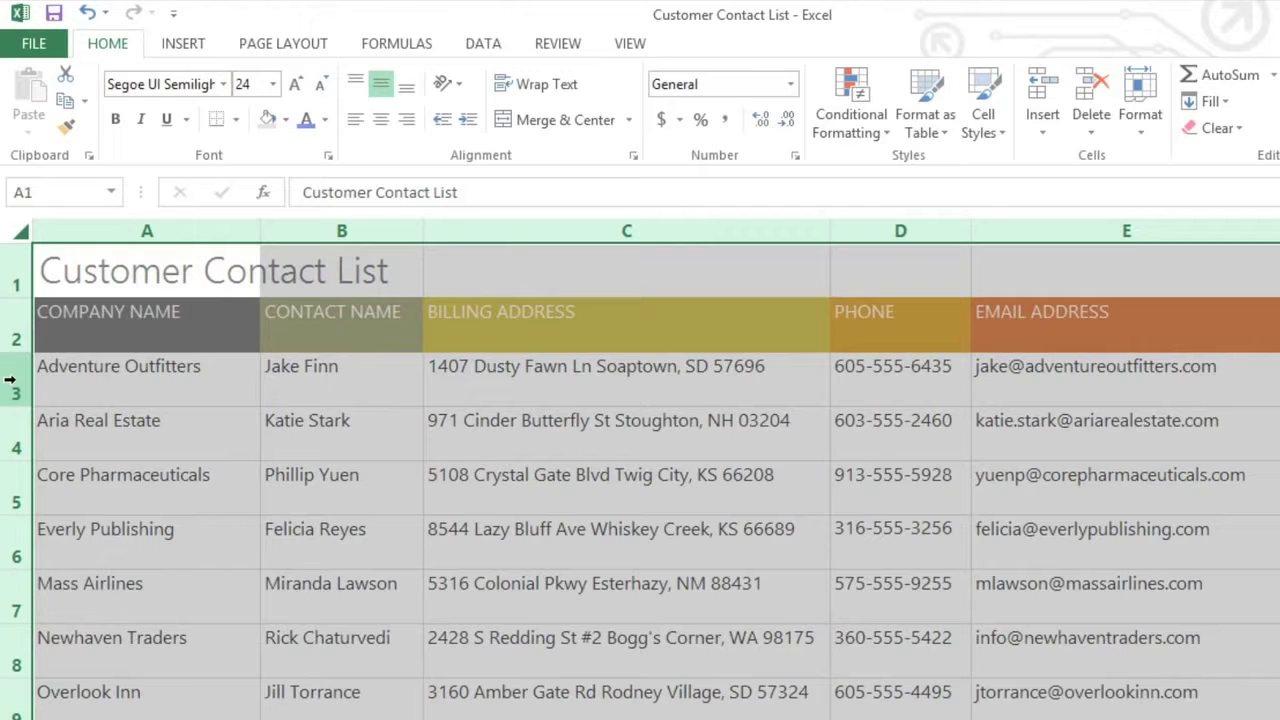
{"action": "left_click", "coordinate": [86, 441]}
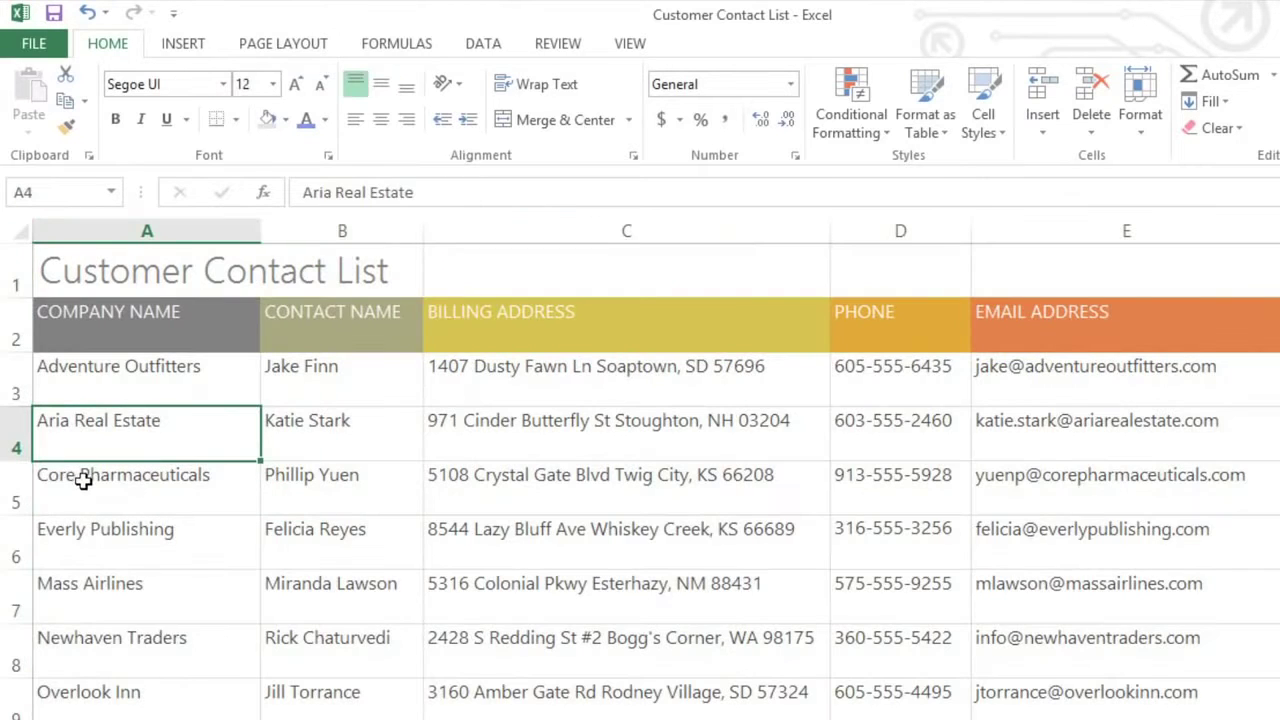
Insert a new row above Core Pharmaceuticals and enter Bishop Research as its company name.
{"action": "left_click", "coordinate": [82, 490]}
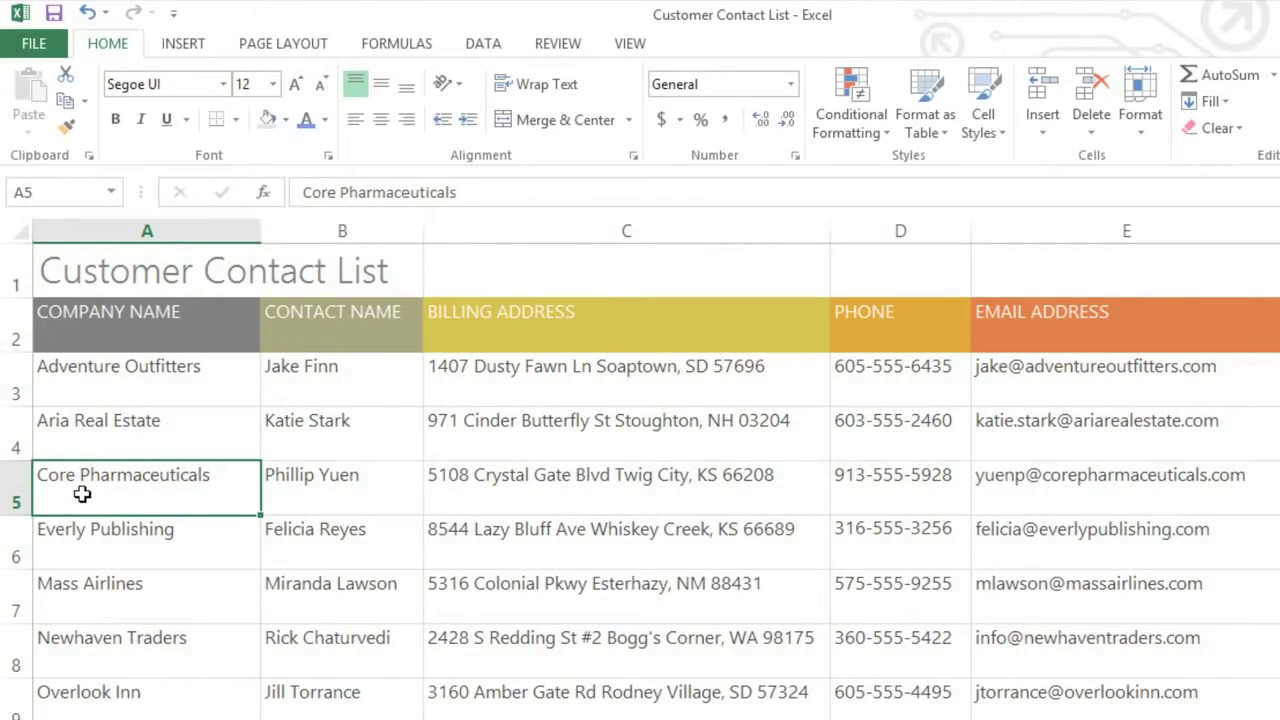
{"action": "left_click", "coordinate": [18, 478]}
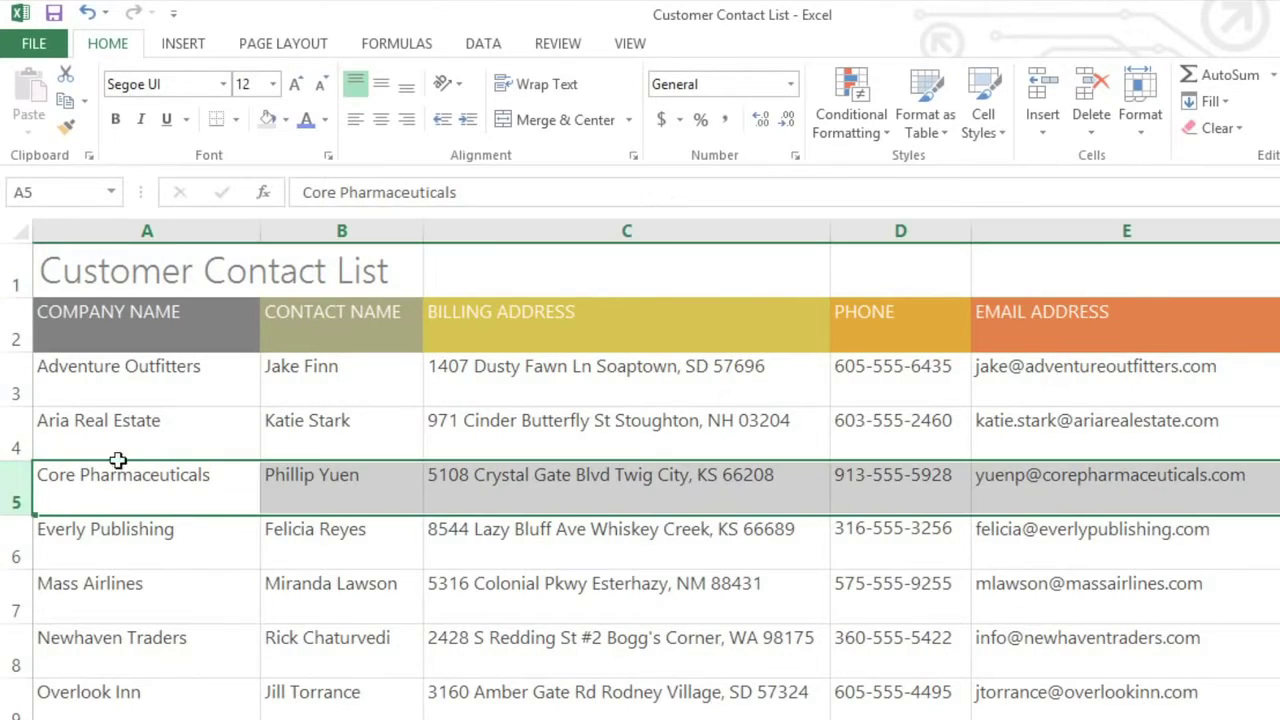
{"action": "left_click", "coordinate": [1053, 105]}
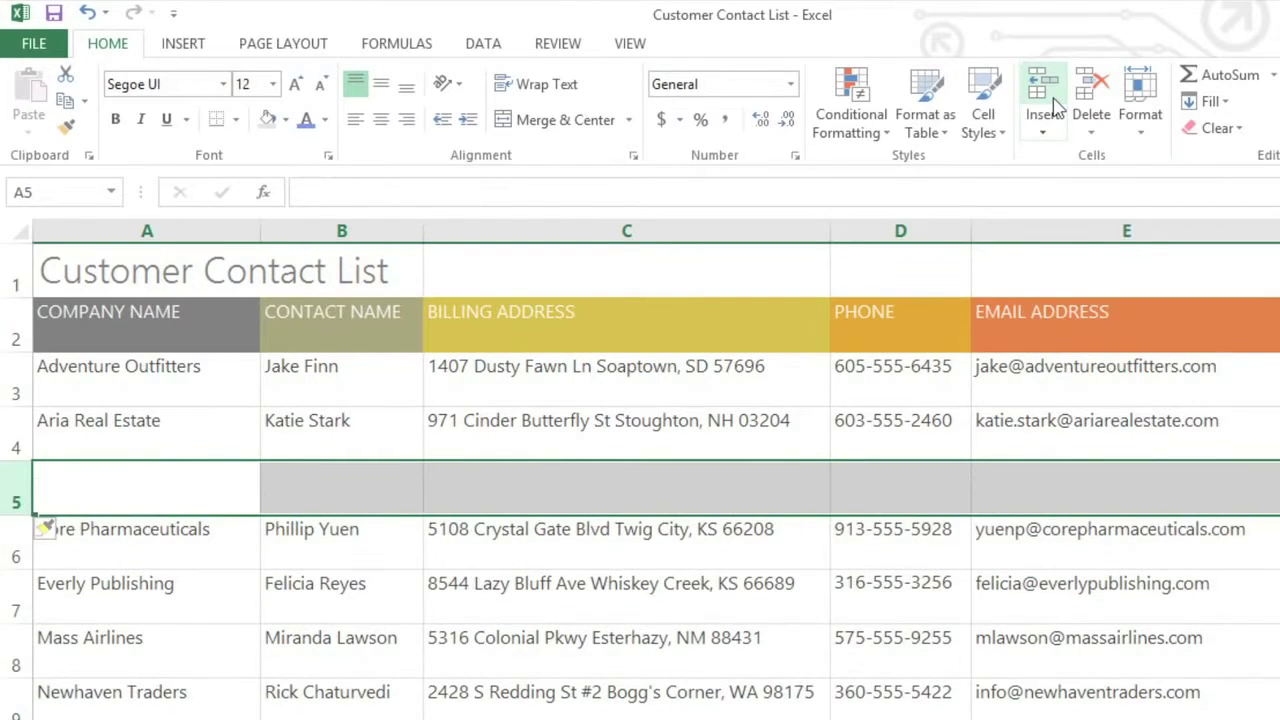
{"action": "type", "text": "Bishop Research"}
{"action": "key", "text": "Tab"}
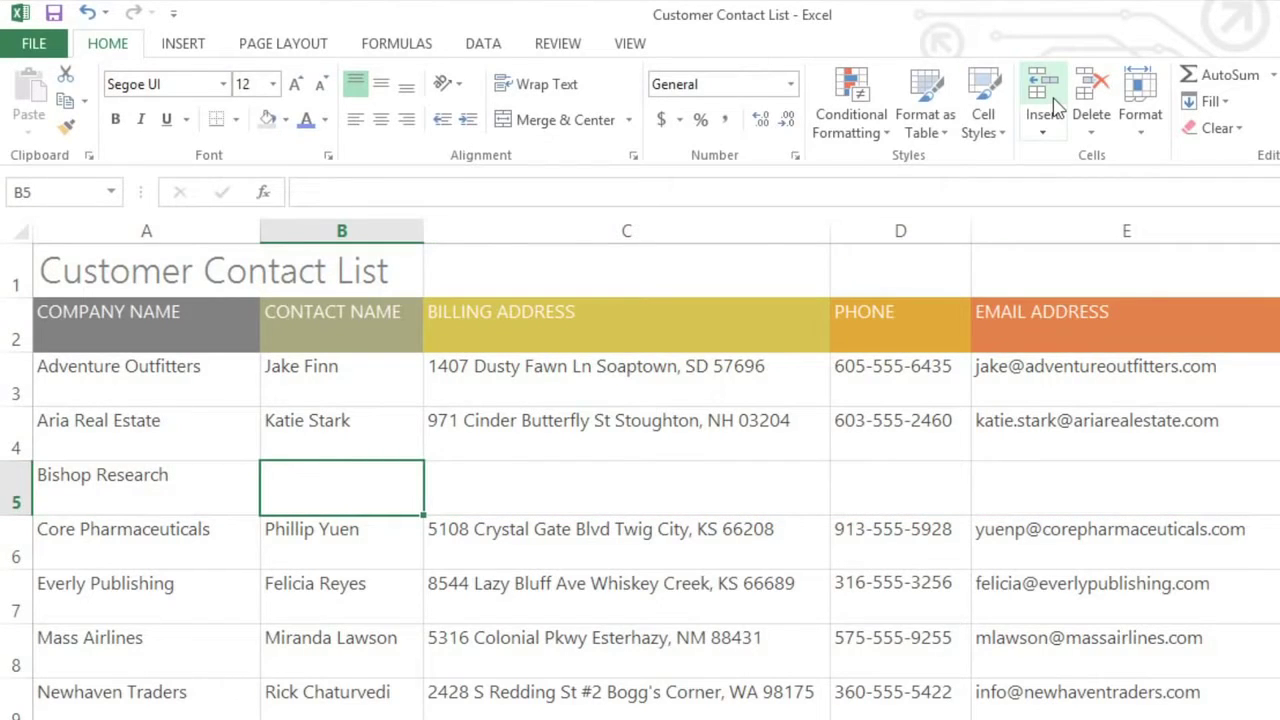
Insert a new column before the Email Address column and give it the header FAX in row 2.
{"action": "left_click", "coordinate": [998, 219]}
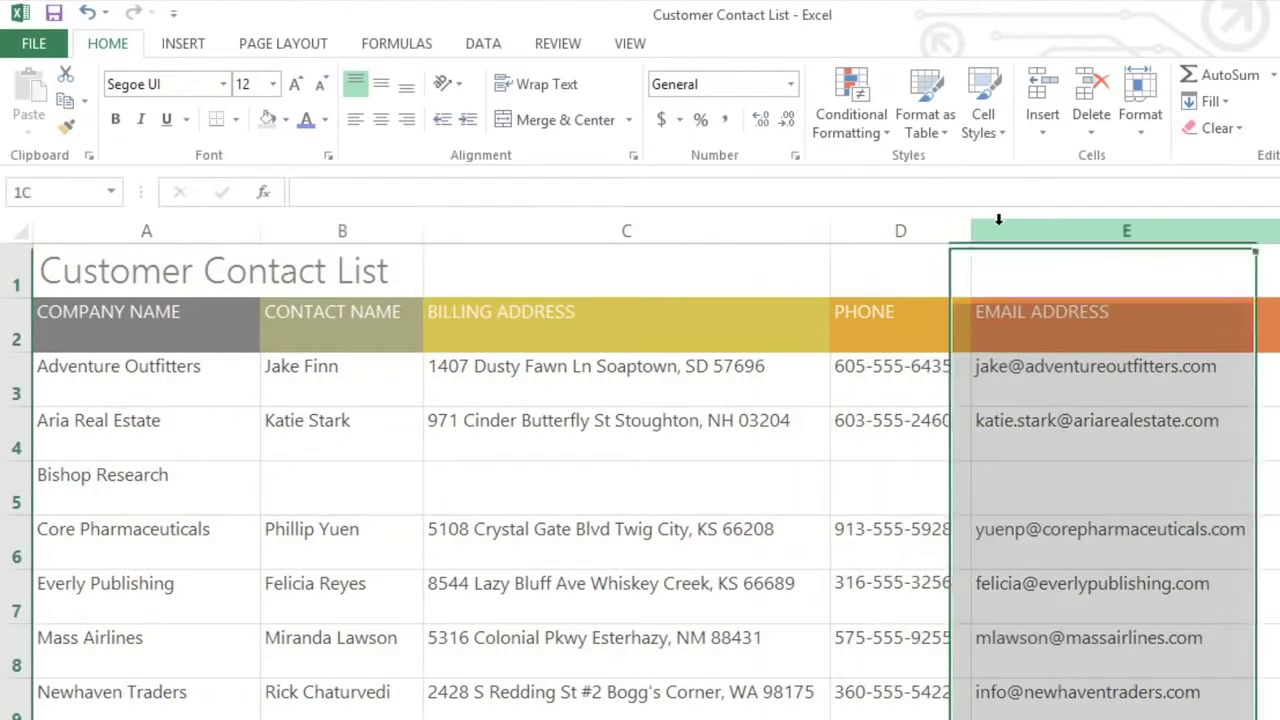
{"action": "left_click", "coordinate": [1060, 103]}
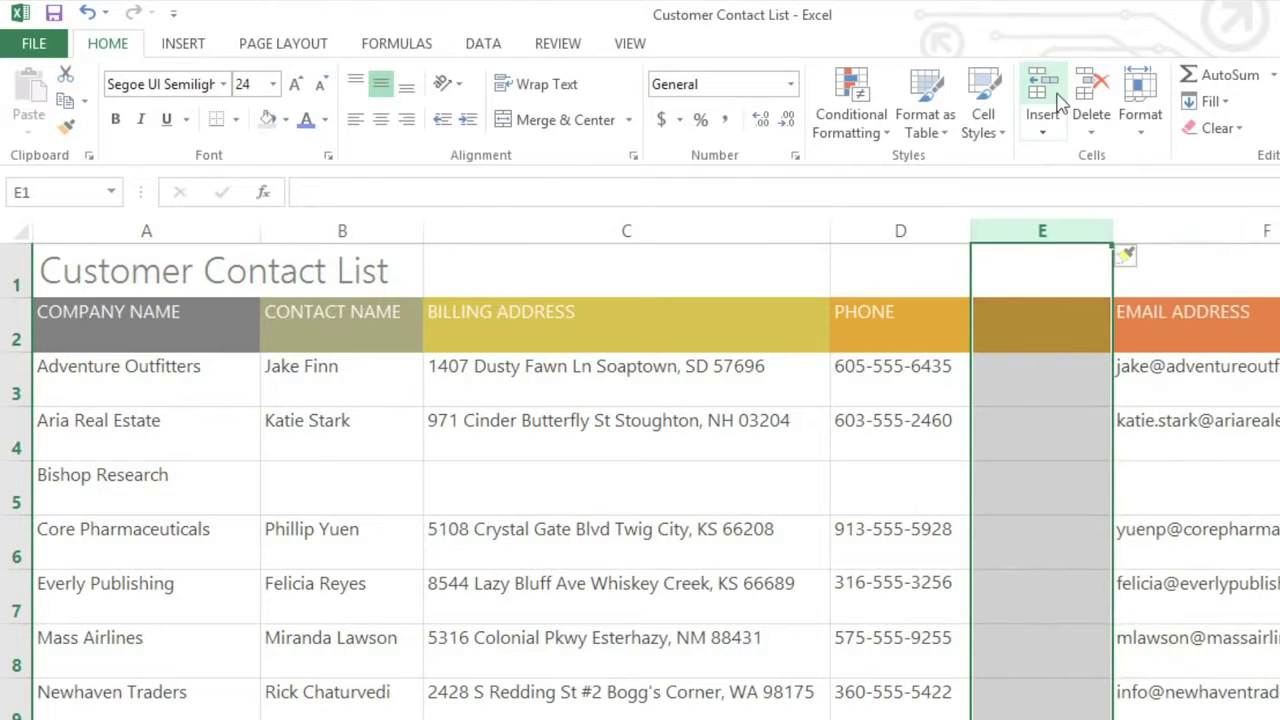
{"action": "key", "text": "Down"}
{"action": "type", "text": "FAX"}
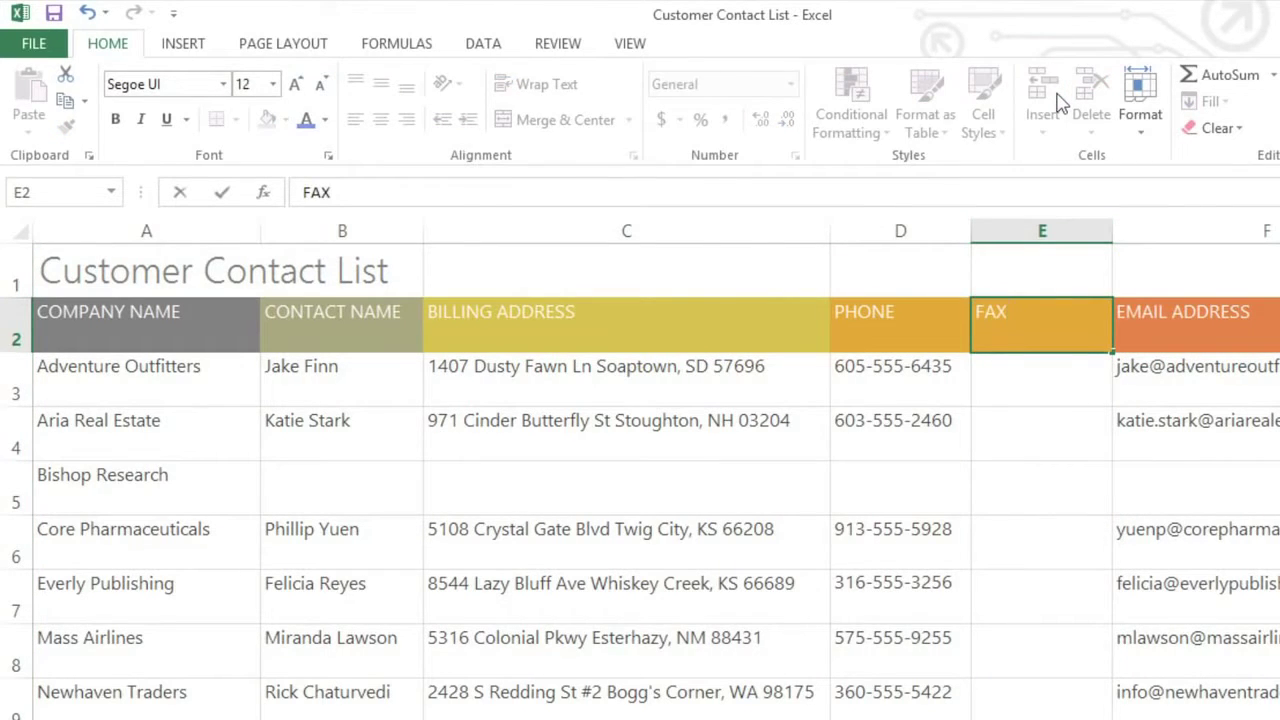
{"action": "key", "text": "Return"}
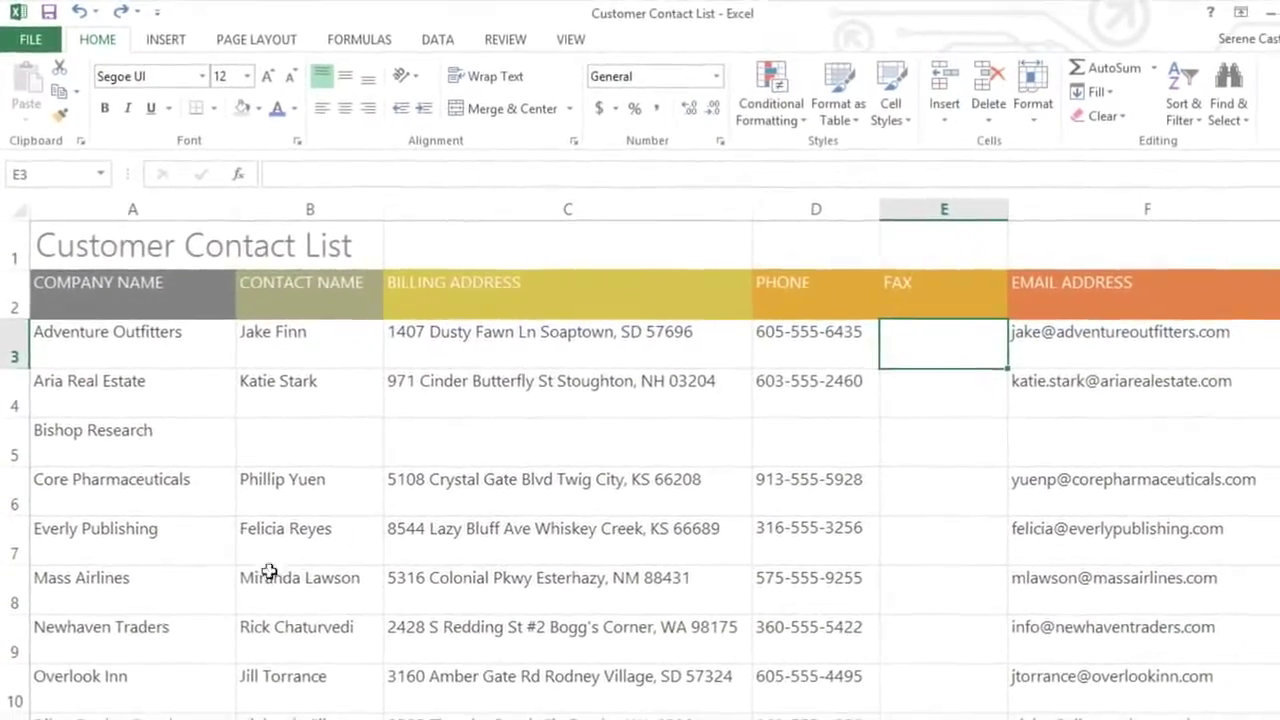
Delete the entire Newhaven Traders row from the contact list.
{"action": "left_click", "coordinate": [13, 630]}
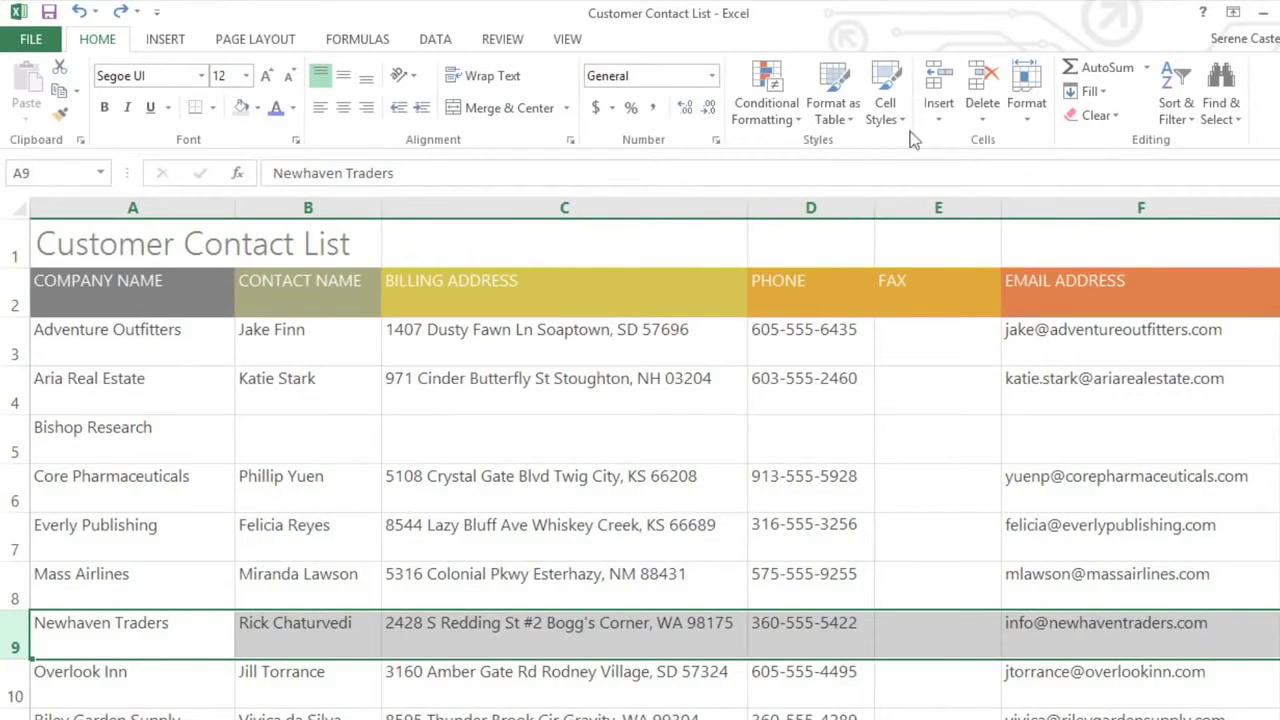
{"action": "left_click", "coordinate": [983, 97]}
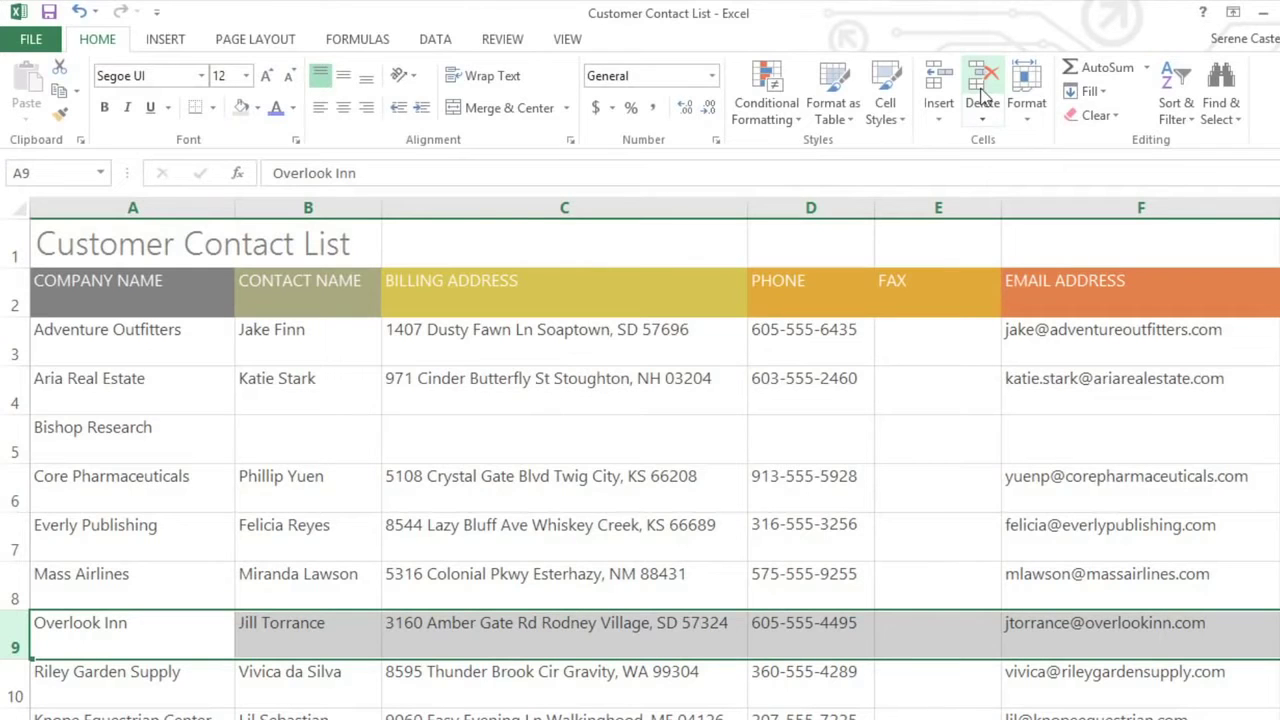
Move the Phone column between the Fax and Email Address columns by cutting it and inserting the cut cells.
{"action": "left_click", "coordinate": [813, 205]}
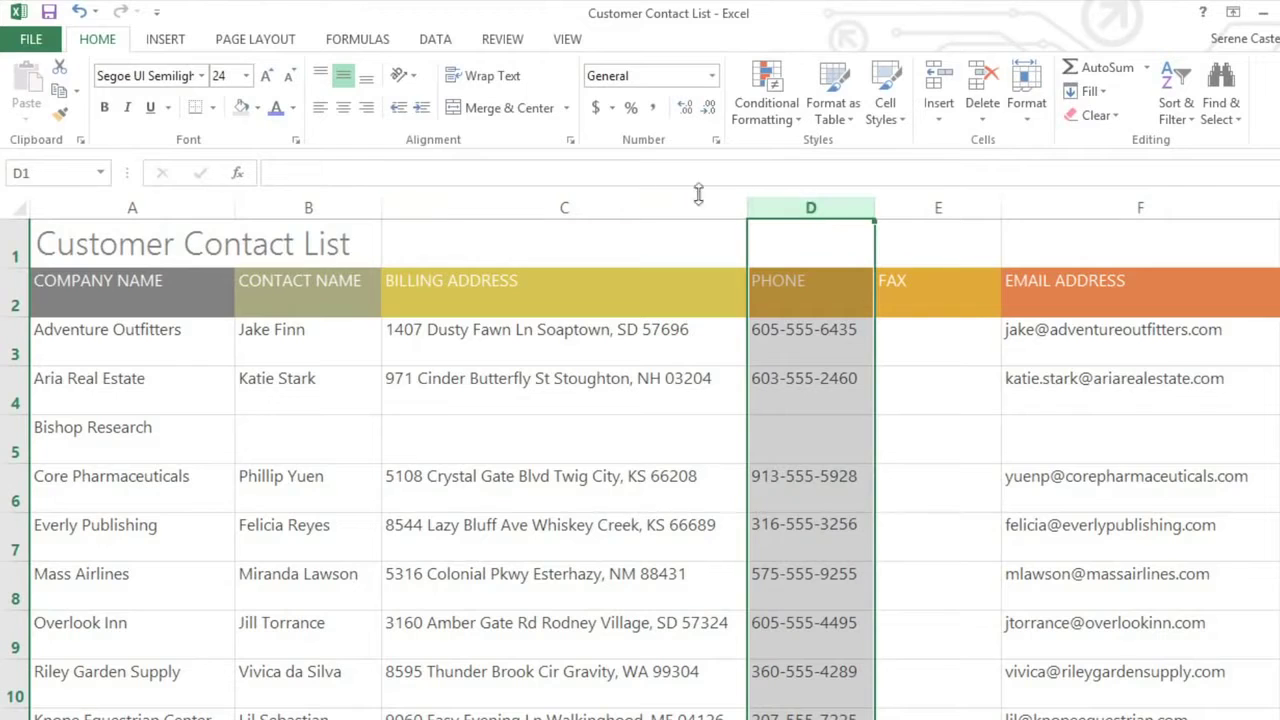
{"action": "left_click", "coordinate": [59, 70]}
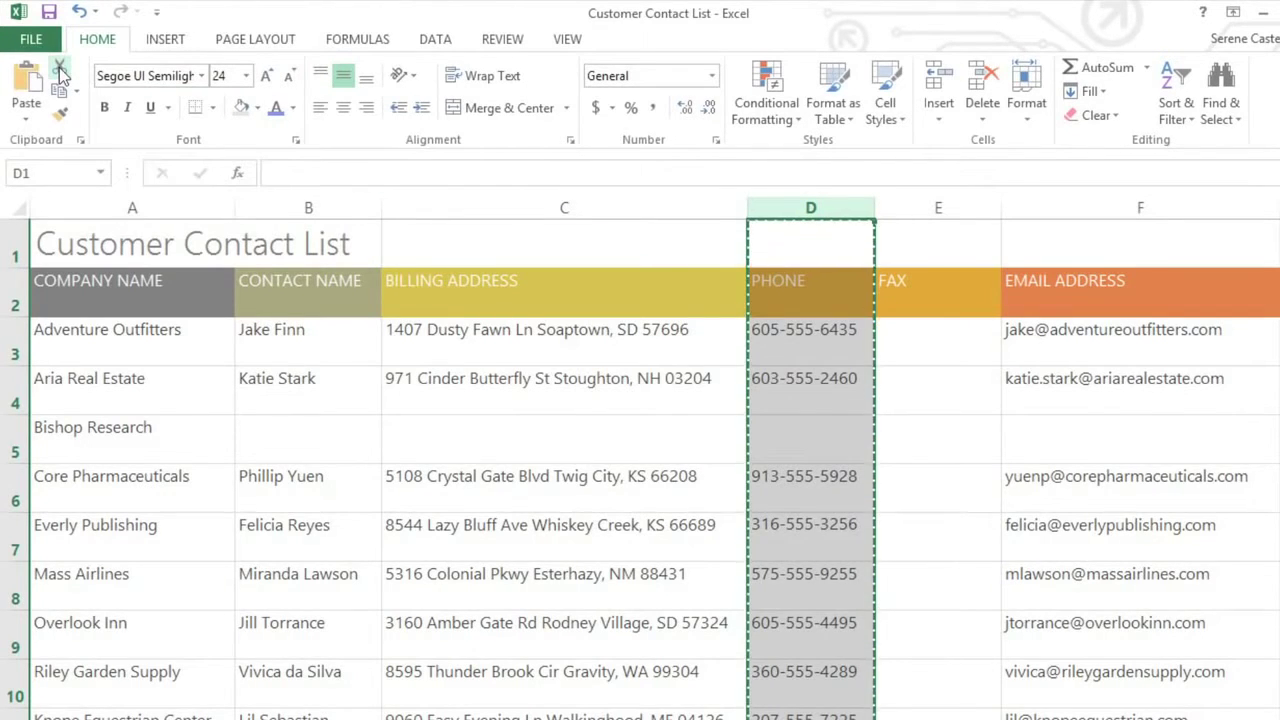
{"action": "left_click", "coordinate": [1031, 197]}
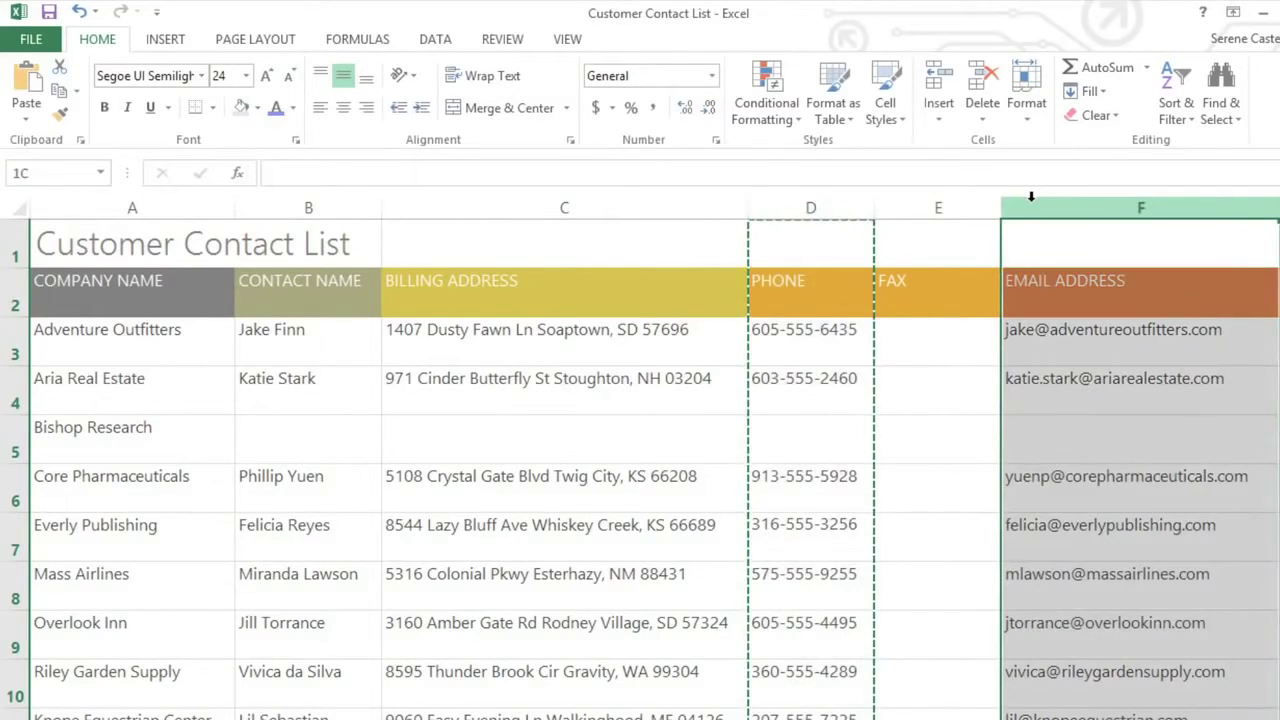
{"action": "left_click", "coordinate": [952, 121]}
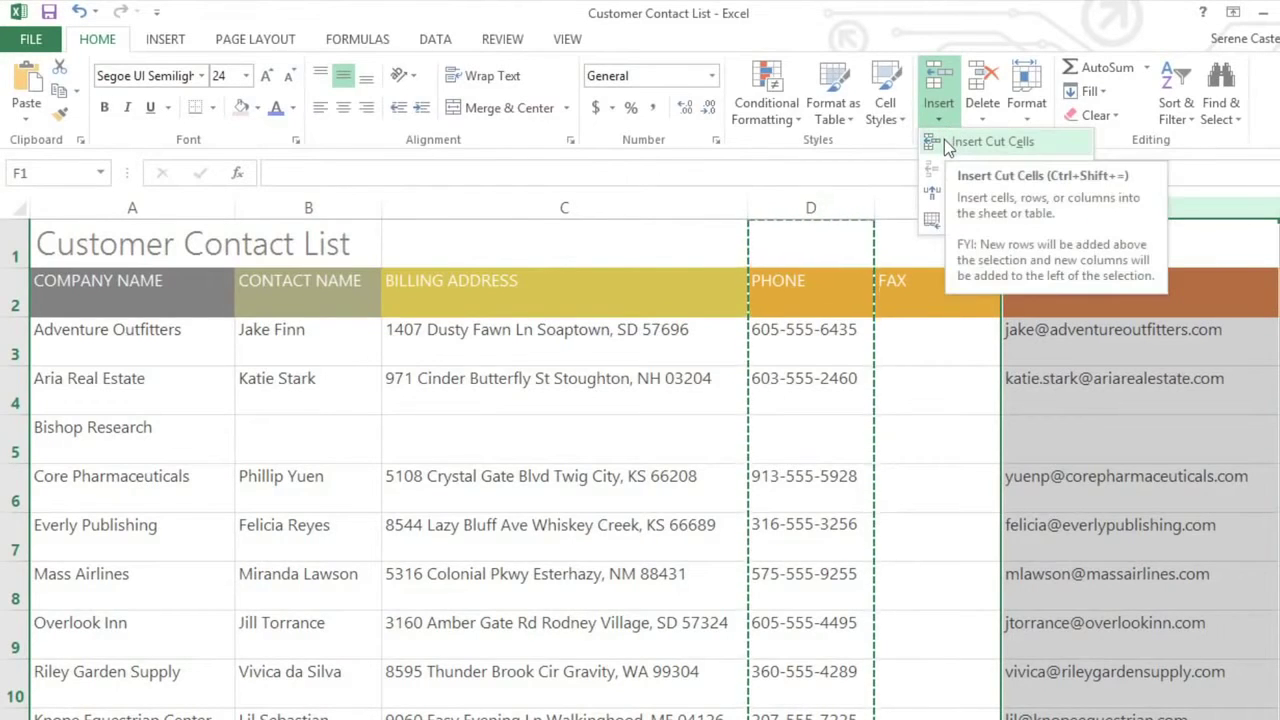
{"action": "left_click", "coordinate": [946, 142]}
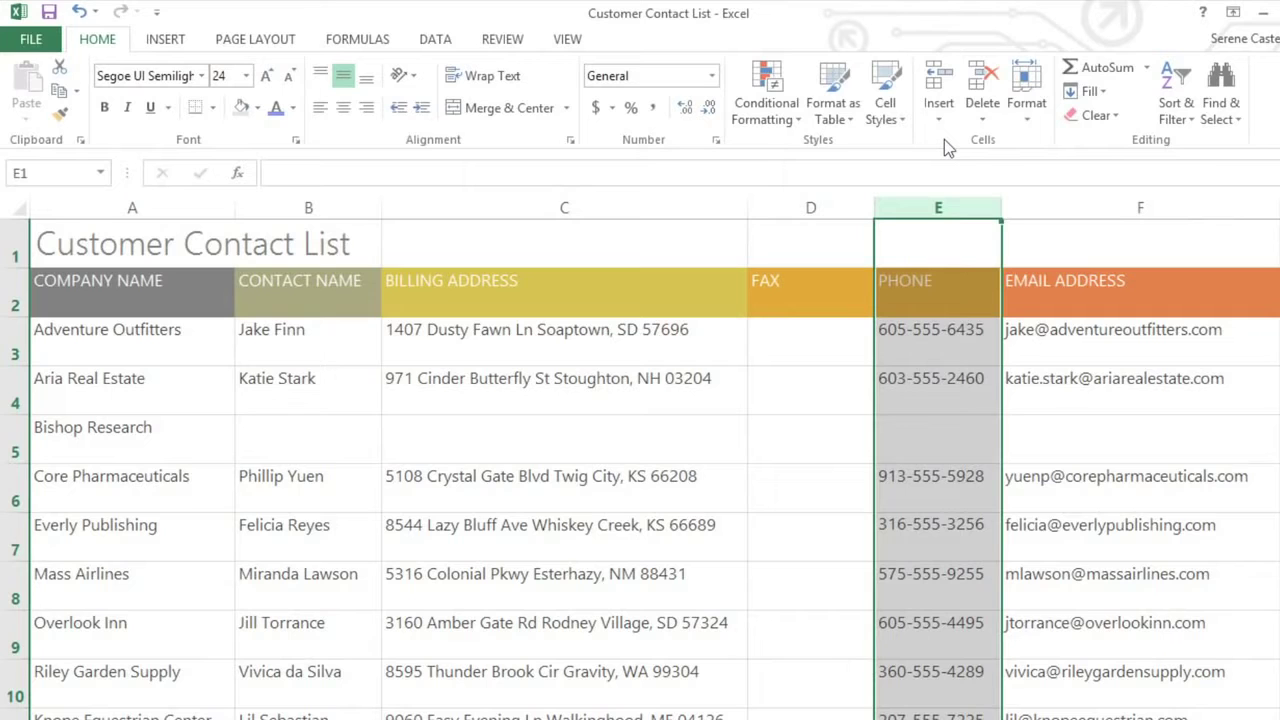
Hide the Billing Address, Fax and Phone columns (C to E).
{"action": "left_click", "coordinate": [683, 203]}
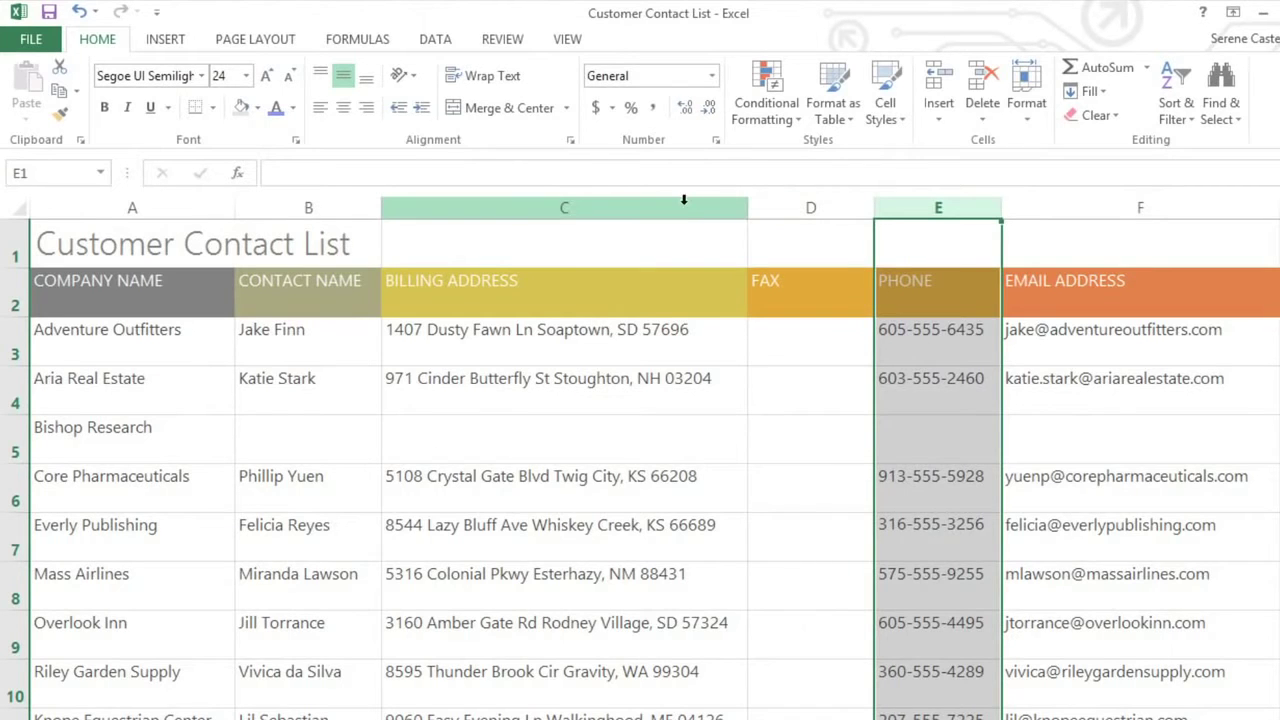
{"action": "left_click_drag", "start_coordinate": [683, 205], "coordinate": [925, 203]}
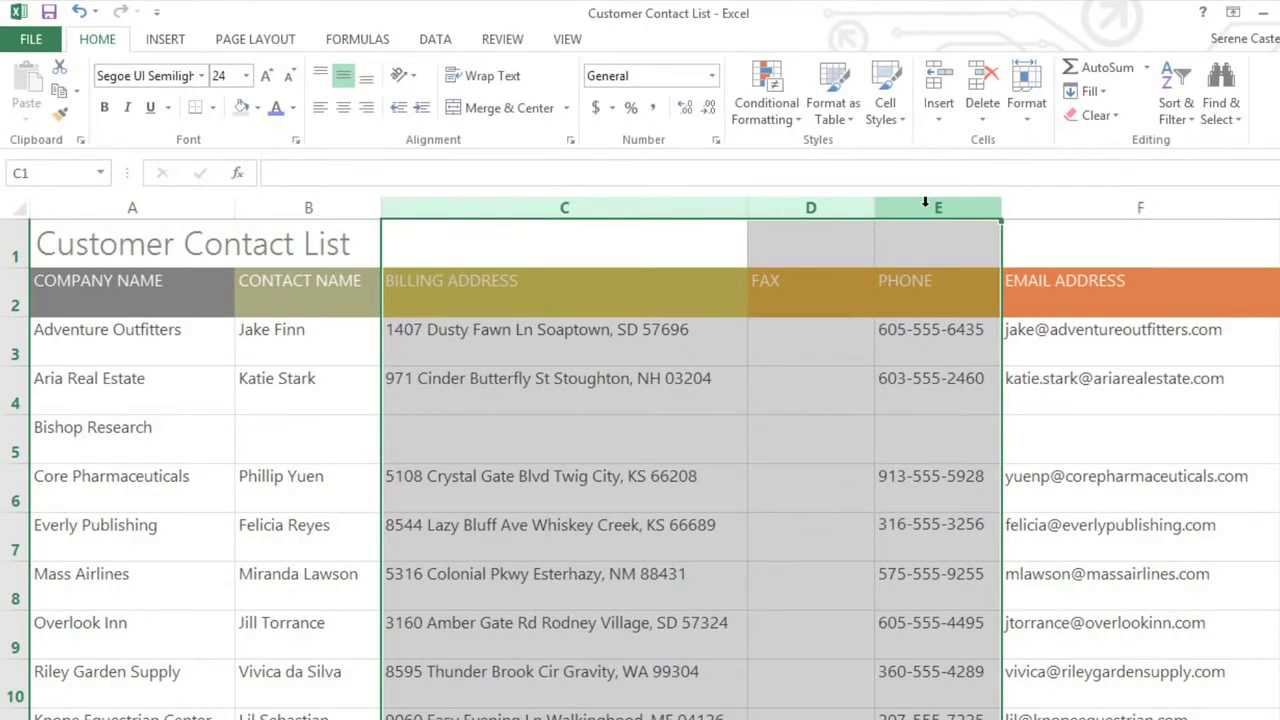
{"action": "right_click", "coordinate": [925, 205]}
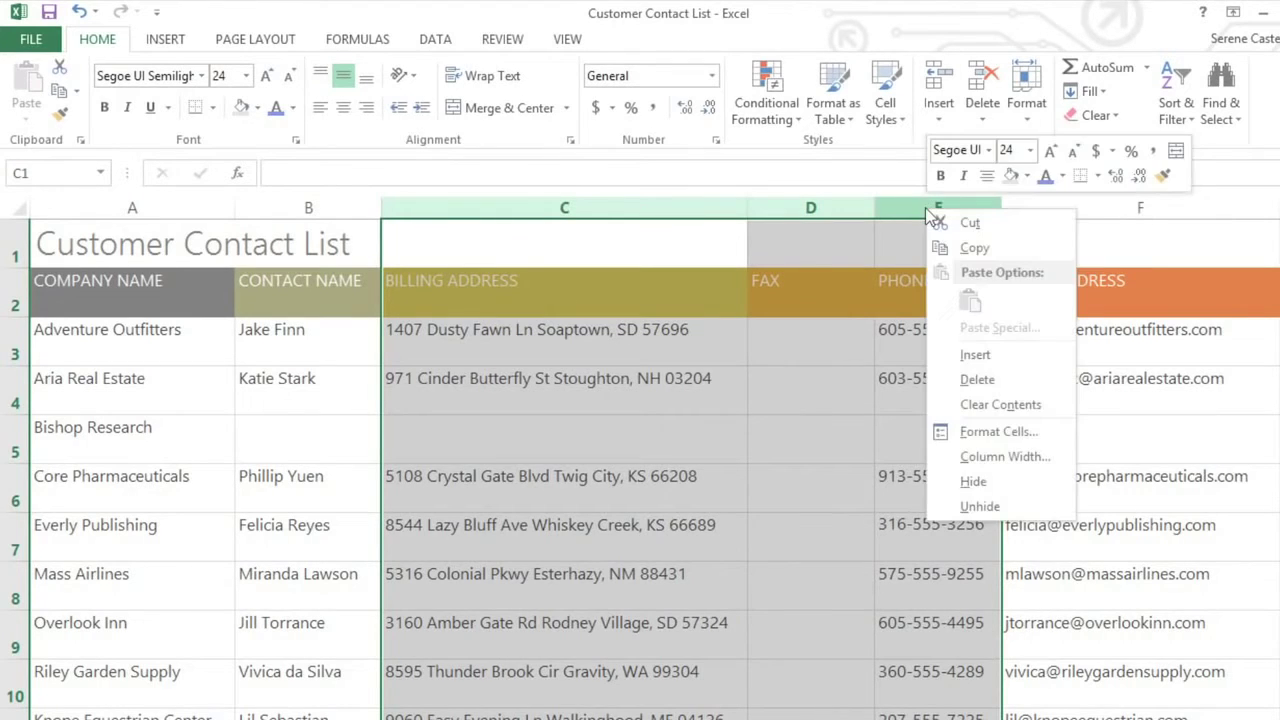
{"action": "left_click", "coordinate": [942, 480]}
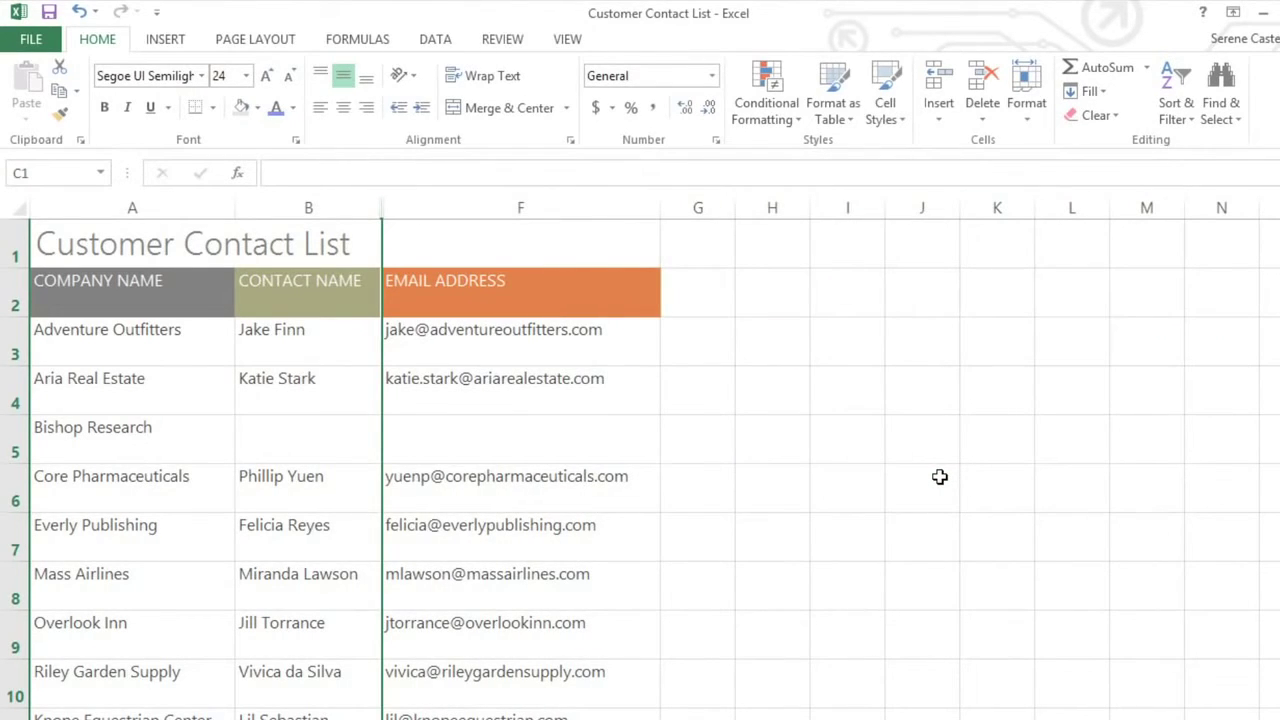
Unhide the columns between Contact Name (B) and Email Address (F).
{"action": "left_click", "coordinate": [300, 207]}
{"action": "left_click_drag", "start_coordinate": [300, 207], "coordinate": [462, 200]}
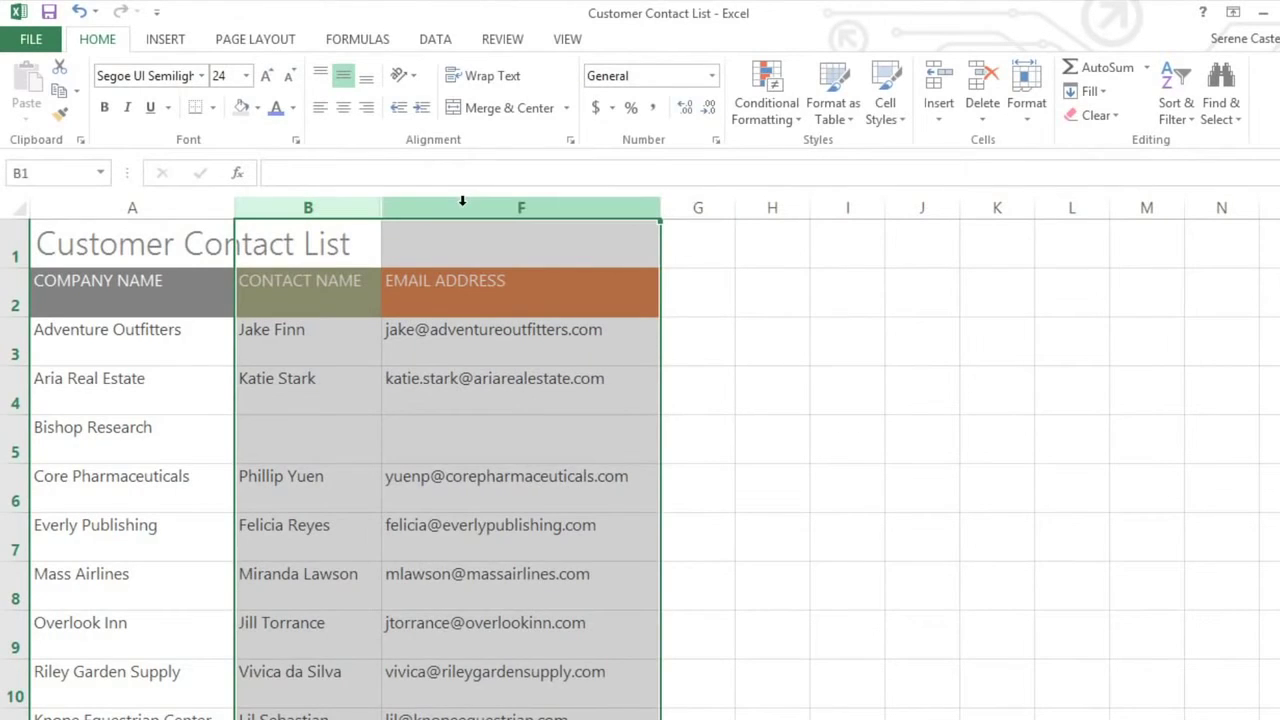
{"action": "right_click", "coordinate": [462, 200]}
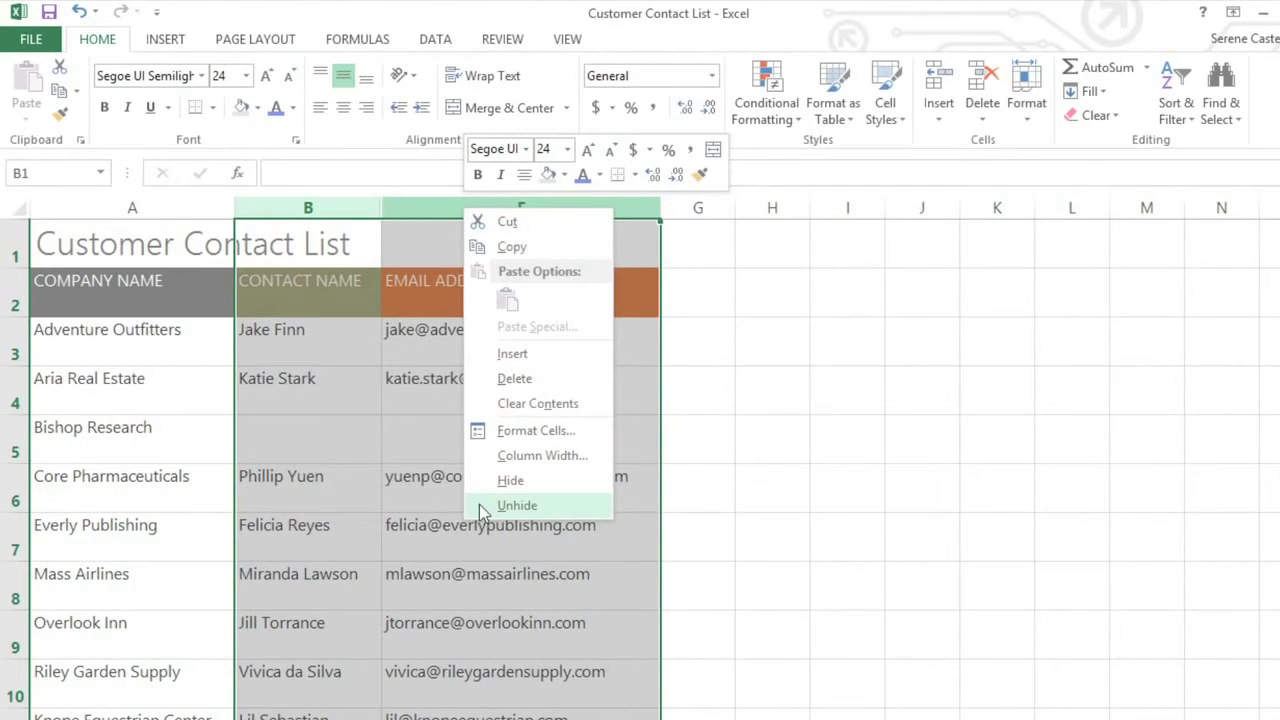
{"action": "left_click", "coordinate": [516, 505]}
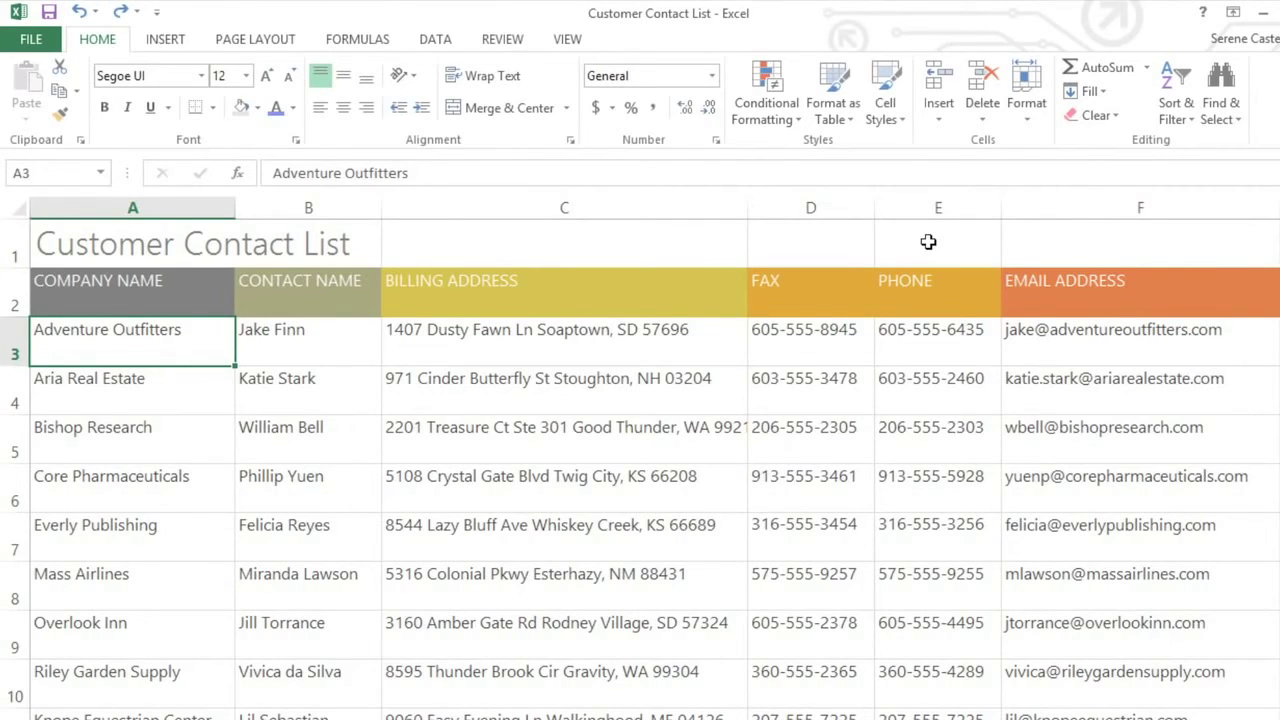
Narrow the Billing Address column and wrap its text so each address fits on two lines.
{"action": "left_click", "coordinate": [675, 207]}
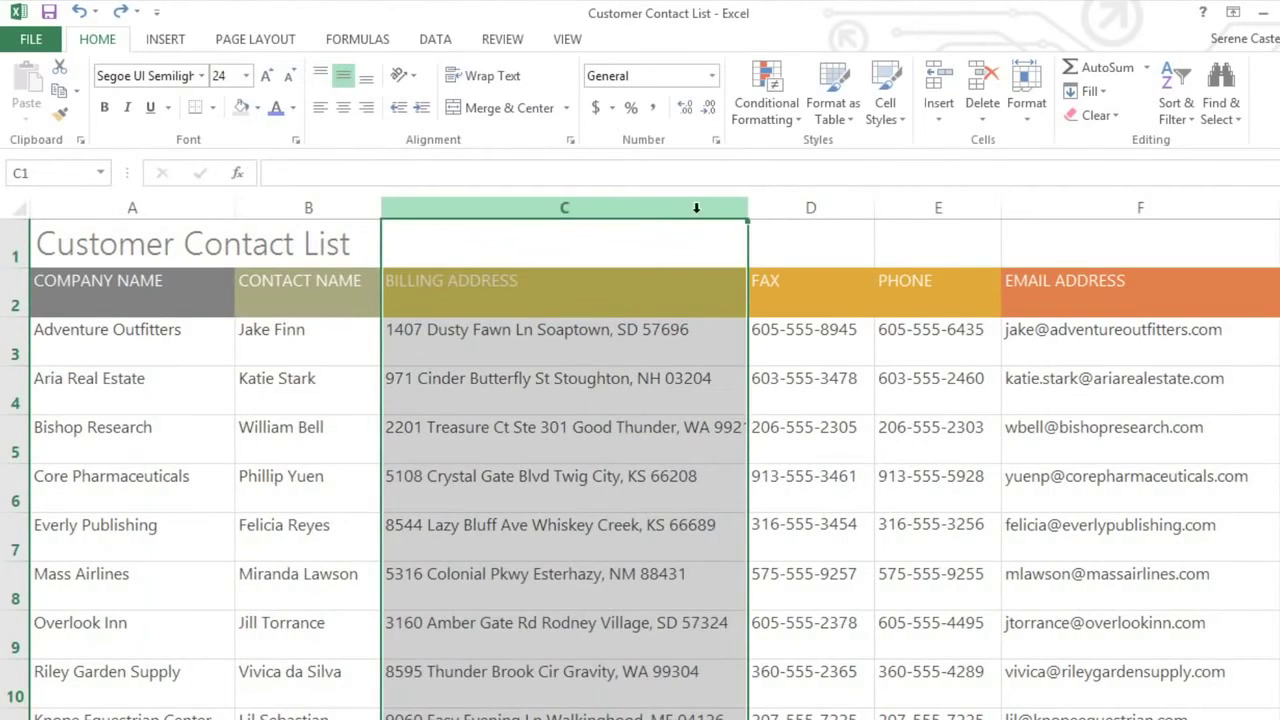
{"action": "left_click_drag", "start_coordinate": [745, 208], "coordinate": [583, 240]}
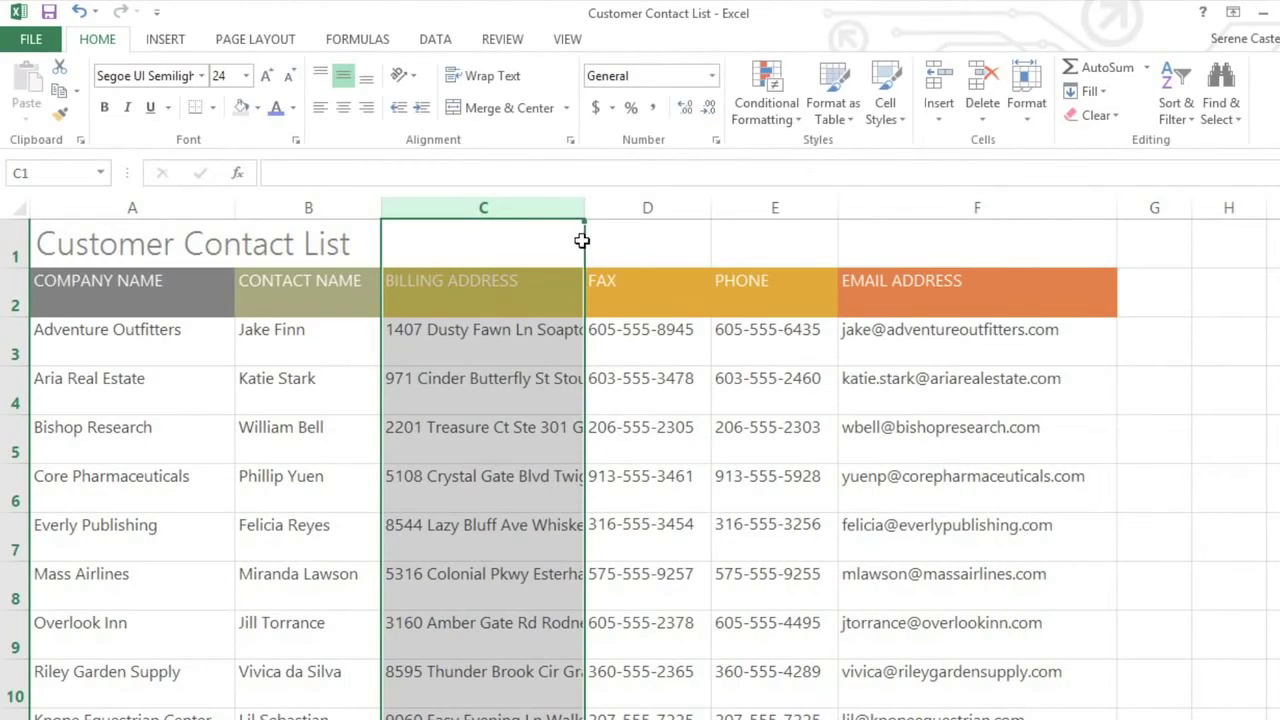
{"action": "left_click", "coordinate": [500, 83]}
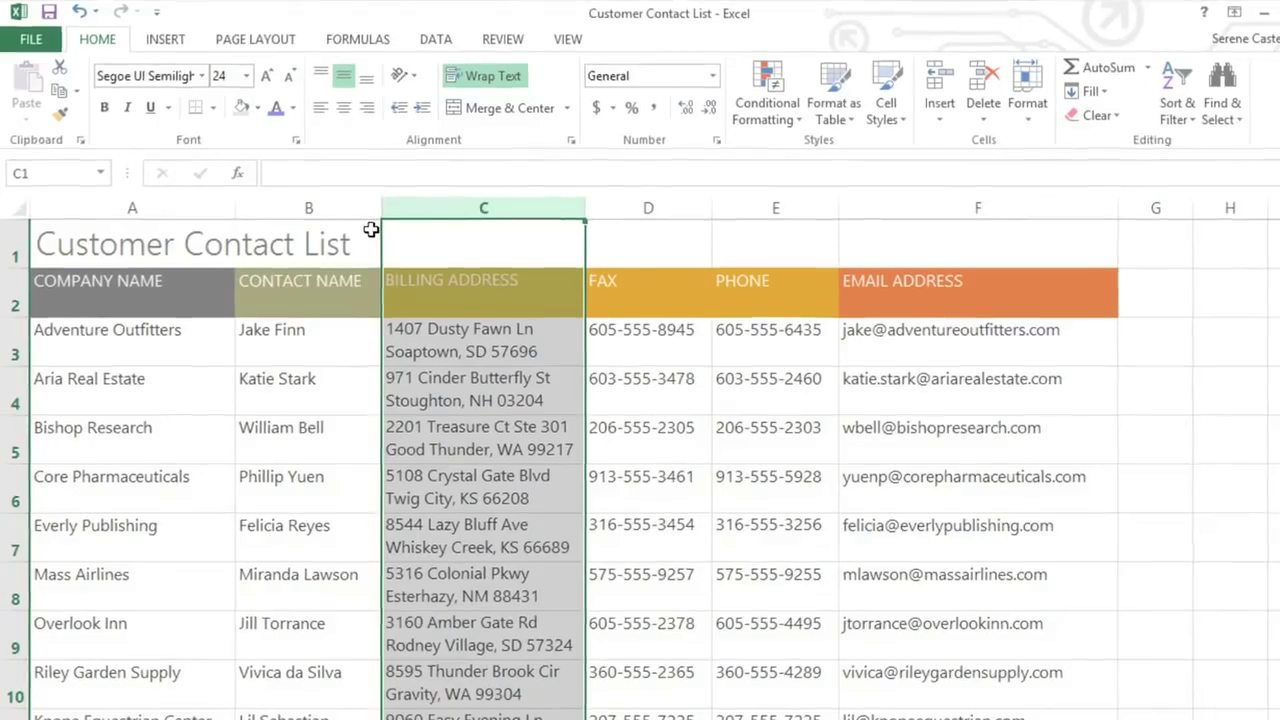
Merge and center the Customer Contact List title across A1:F1, and open the list of other merge options.
{"action": "left_click_drag", "start_coordinate": [148, 250], "coordinate": [914, 253]}
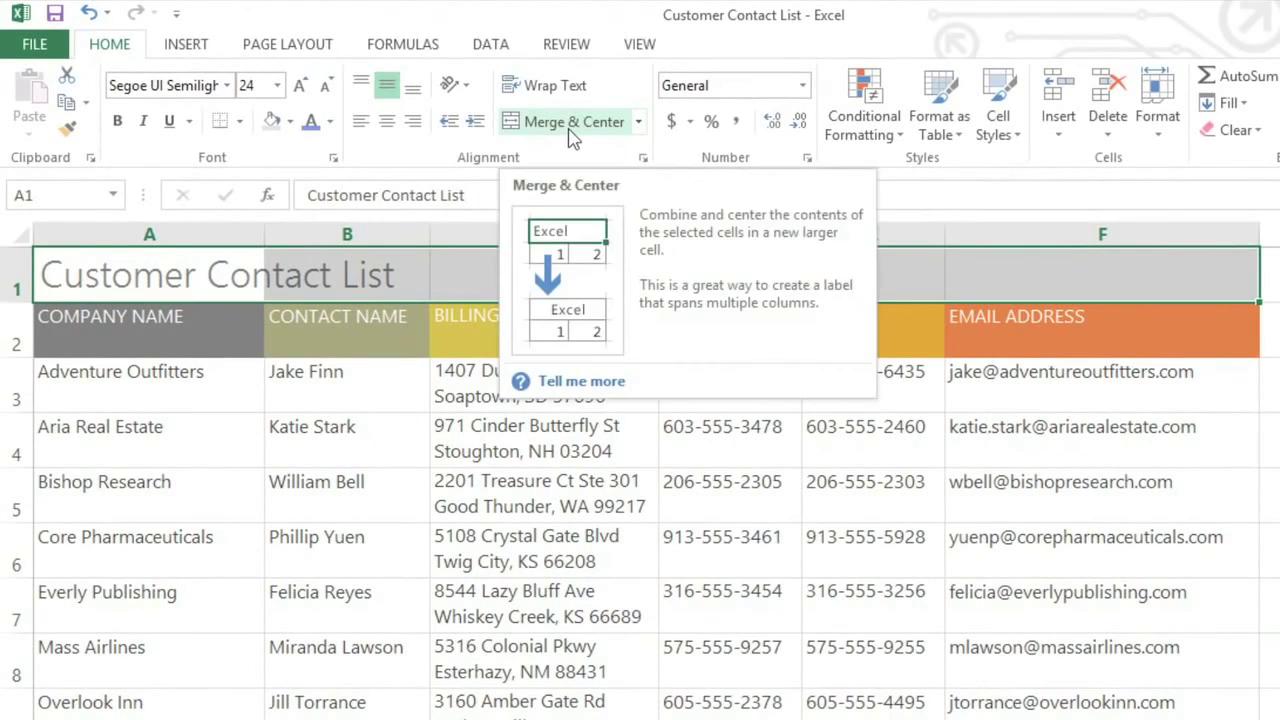
{"action": "left_click", "coordinate": [572, 137]}
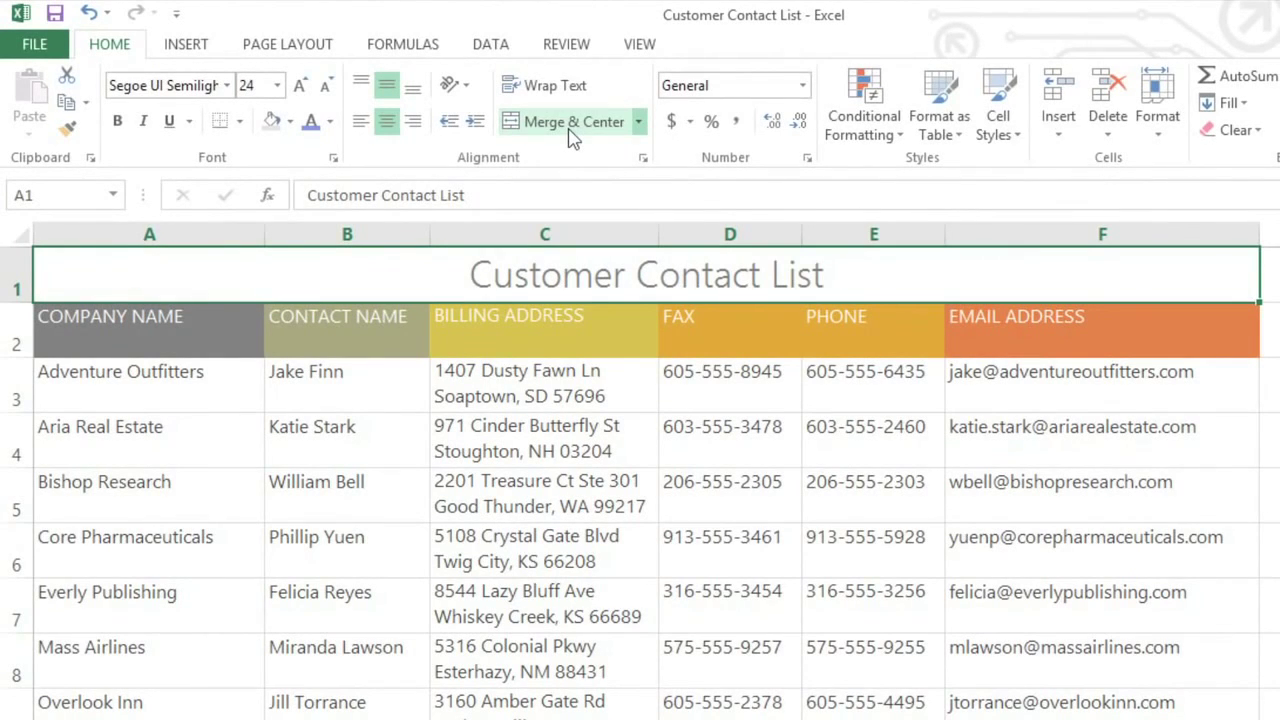
{"action": "left_click", "coordinate": [640, 127]}
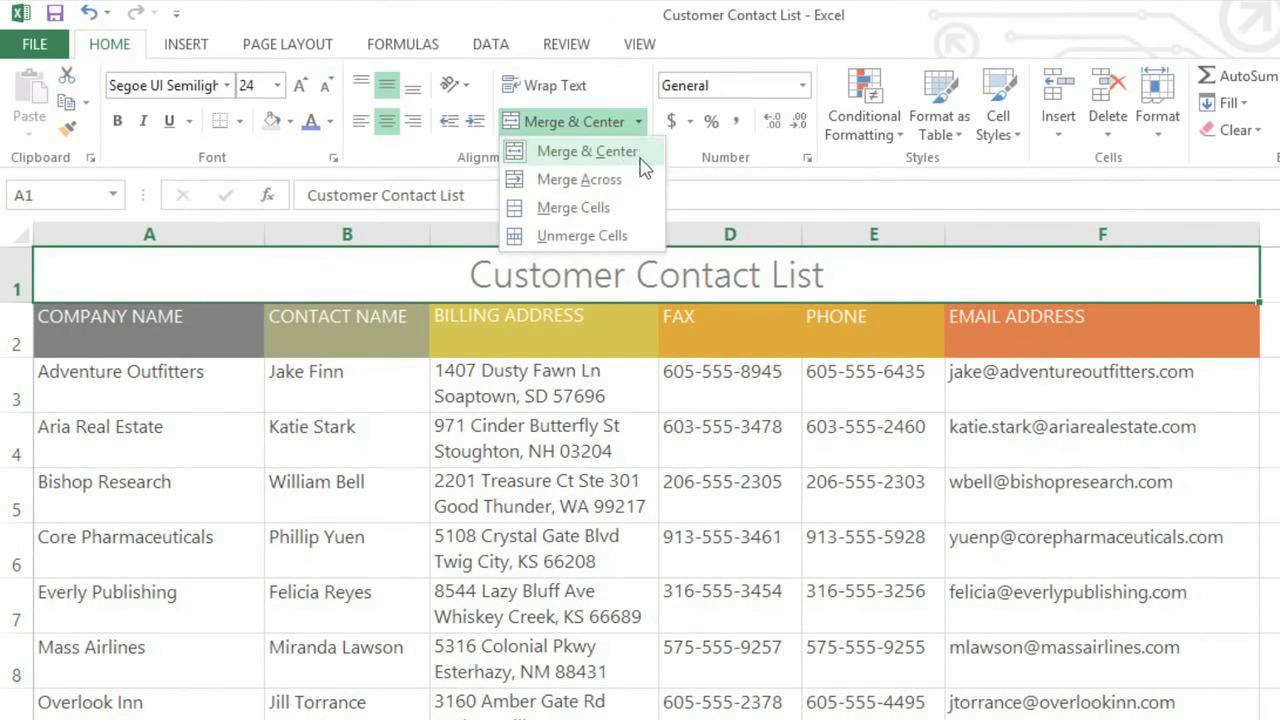